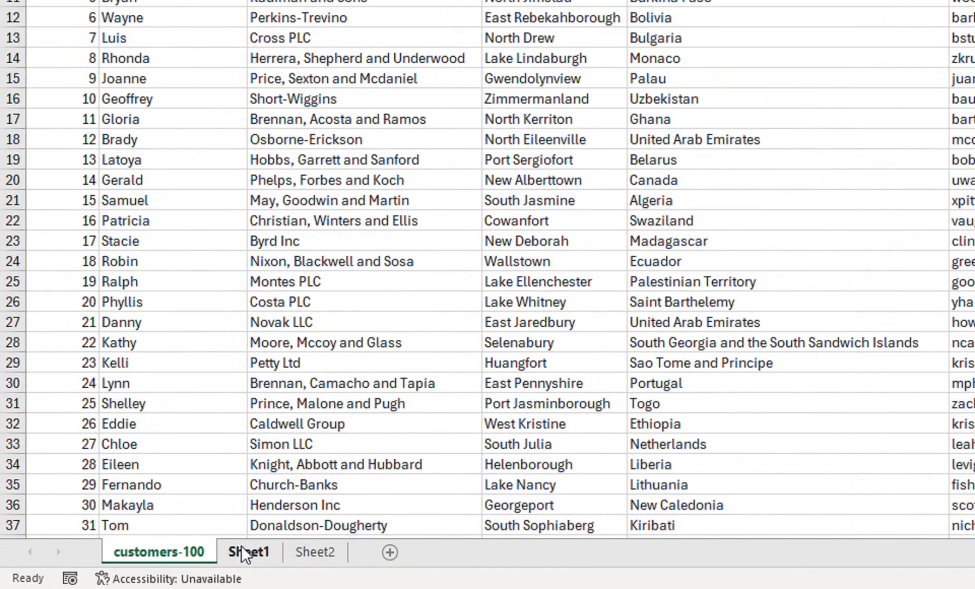
# View the customer records on Sheet1 and Sheet2, and return to the customers-100 sheet.
pyautogui.click(242, 549)
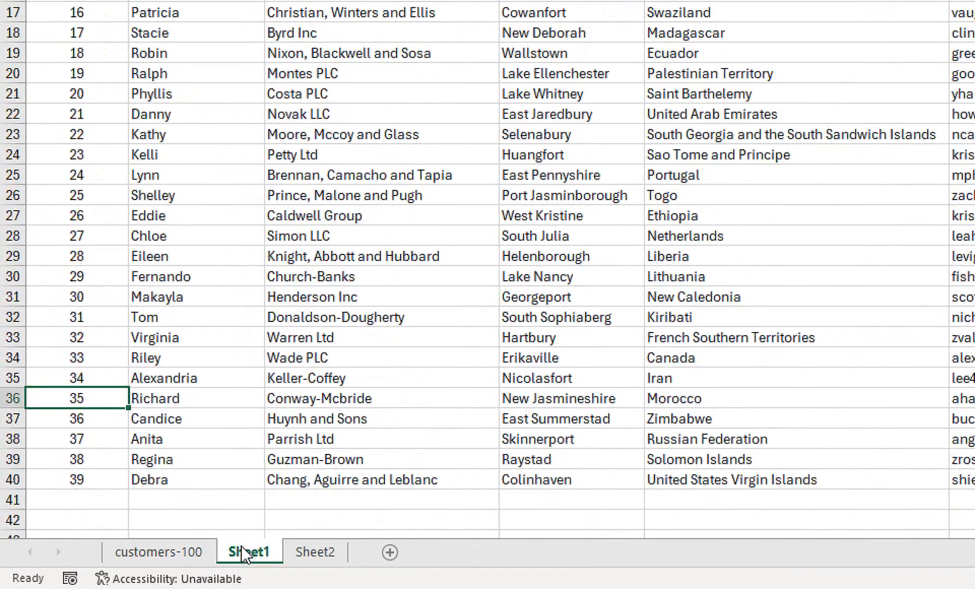
pyautogui.click(287, 555)
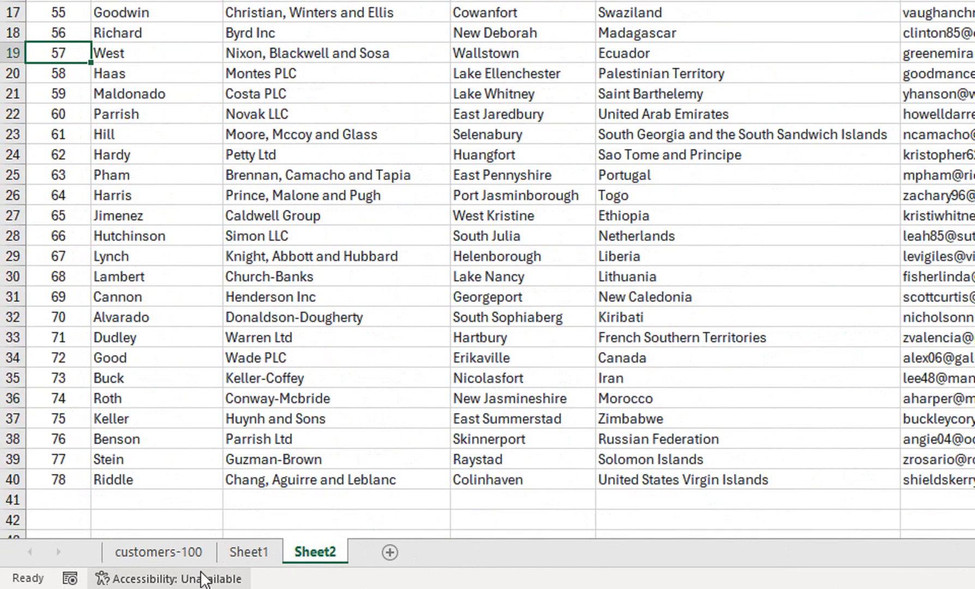
pyautogui.click(186, 559)
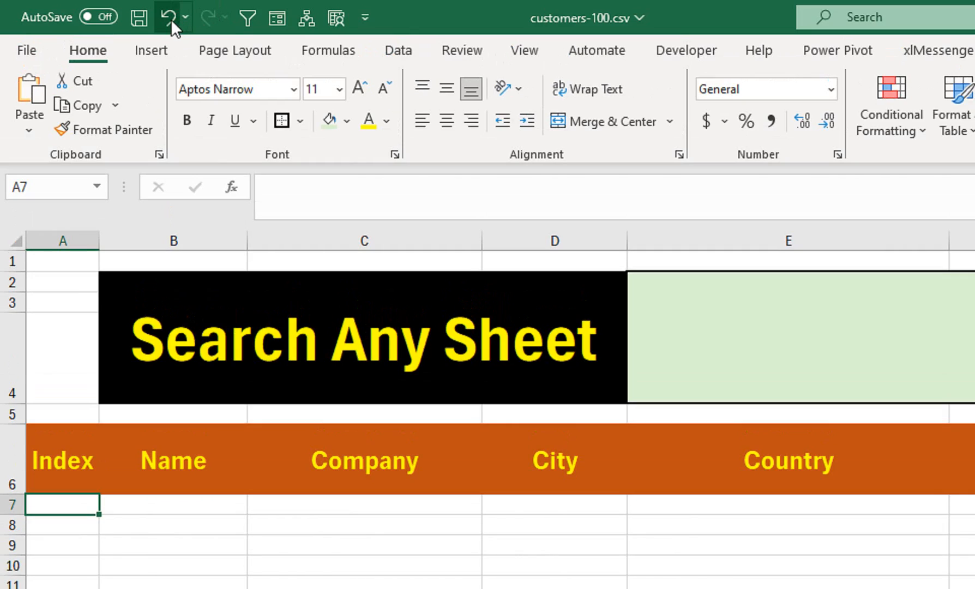
# Undo the clearing of the results formula in A7 and enter "s" in the green search cell.
pyautogui.click(170, 19)
pyautogui.click(855, 341)
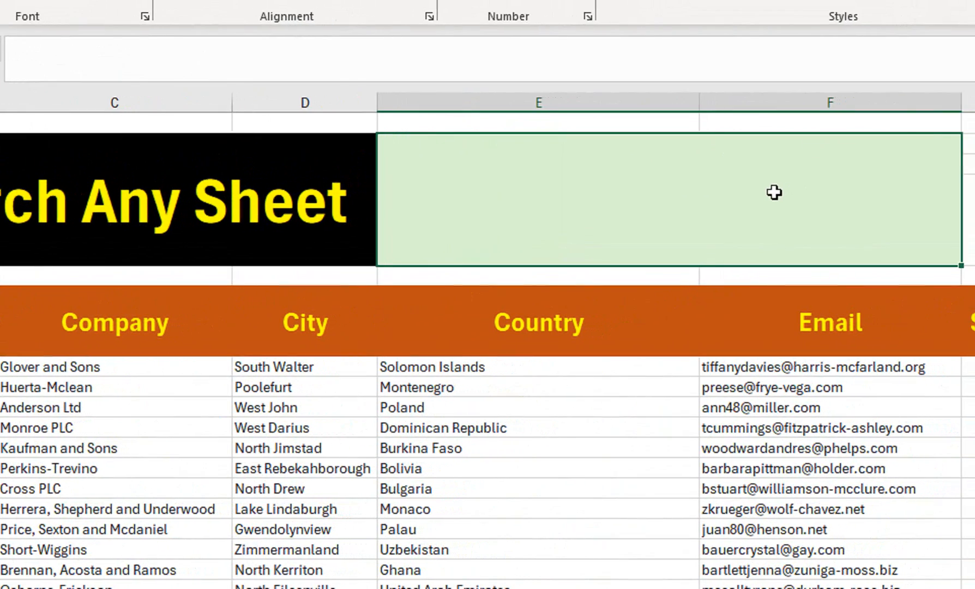
pyautogui.write('s')
pyautogui.press('Return')
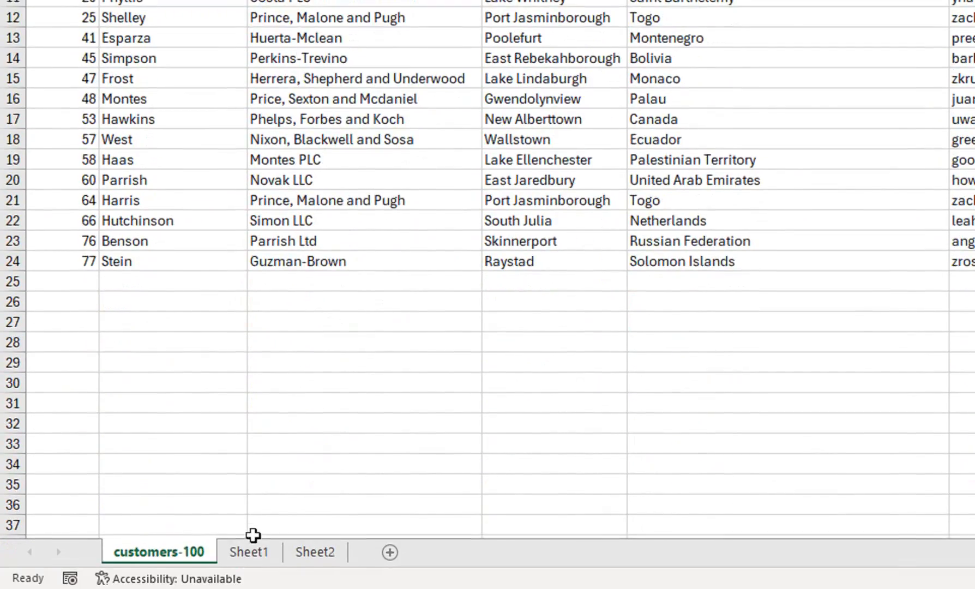
# Check the source records on Sheet1 and Sheet2 against the search results, and return to the customers-100 sheet.
pyautogui.click(253, 541)
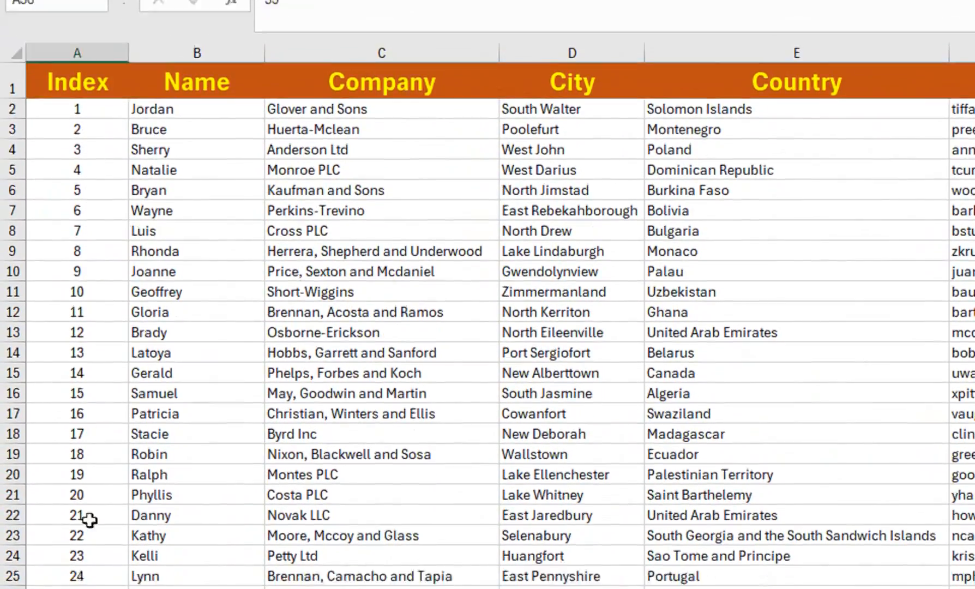
pyautogui.click(315, 552)
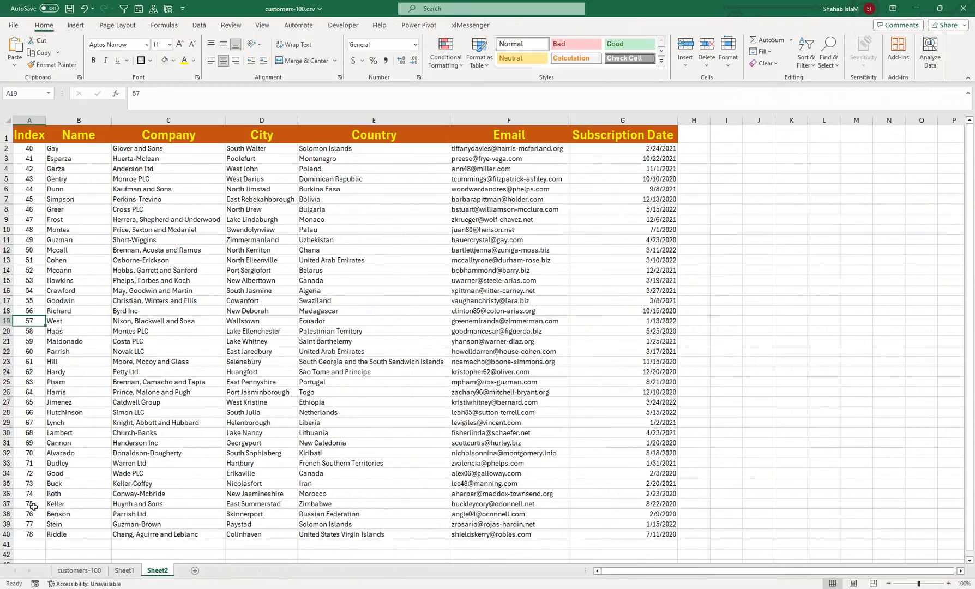
pyautogui.click(79, 570)
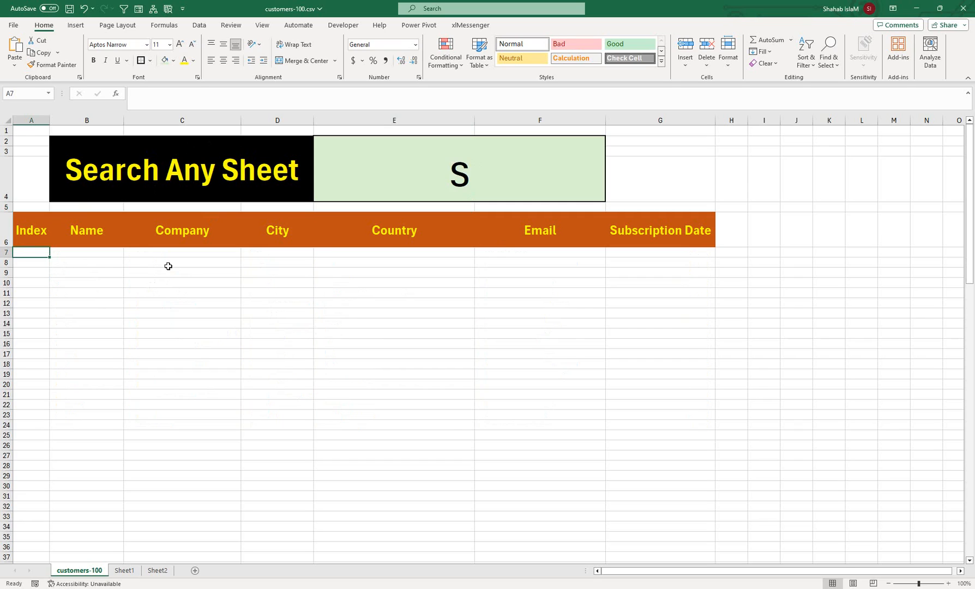
# Stack the records of both data sheets in cell A7 with =VSTACK(Sheet1!A2:G40,Sheet2!A2:G40).
pyautogui.write('=VSTACK(')
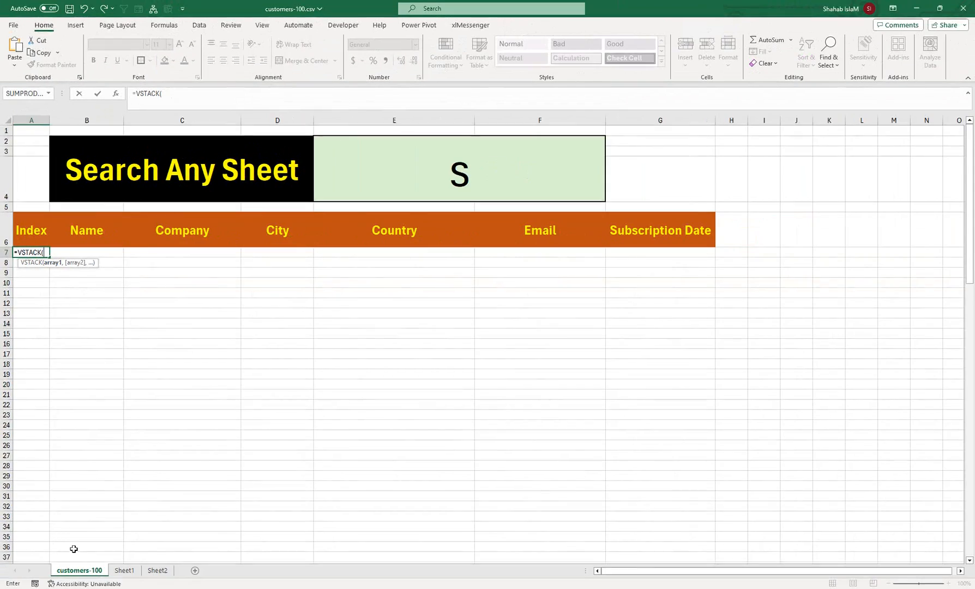
pyautogui.click(125, 569)
pyautogui.moveTo(41, 148); pyautogui.dragTo(670, 537)
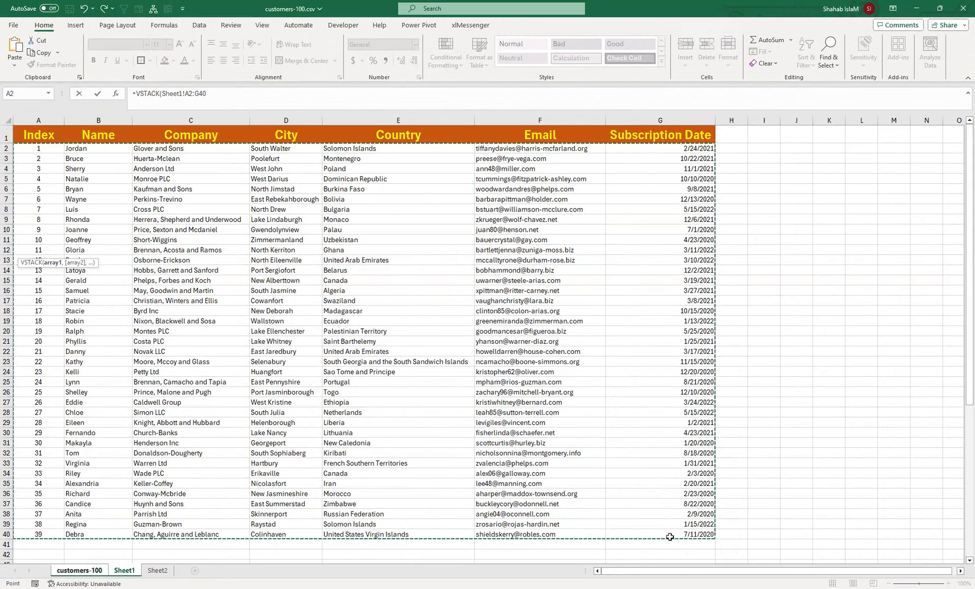
pyautogui.write(',')
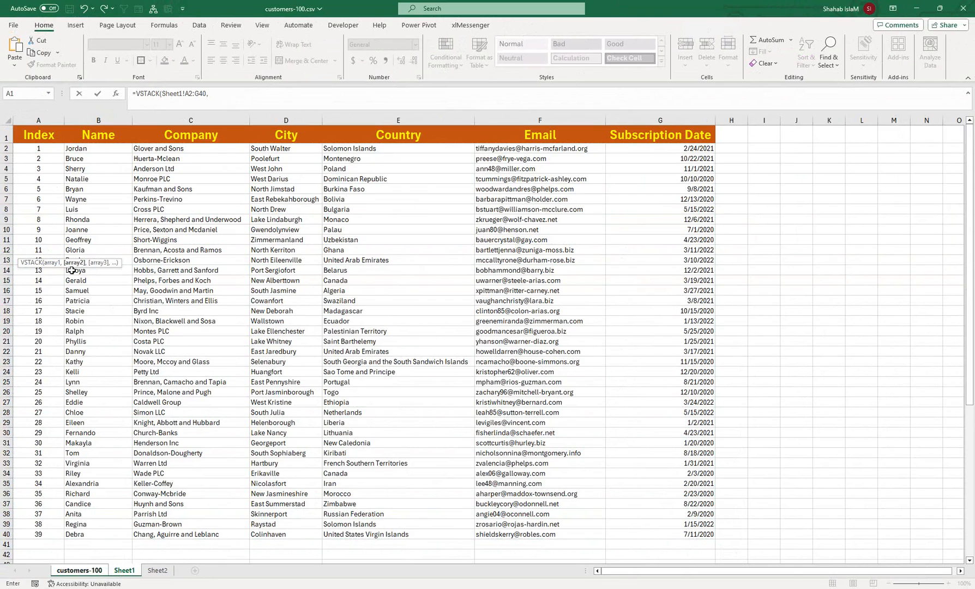
pyautogui.click(158, 570)
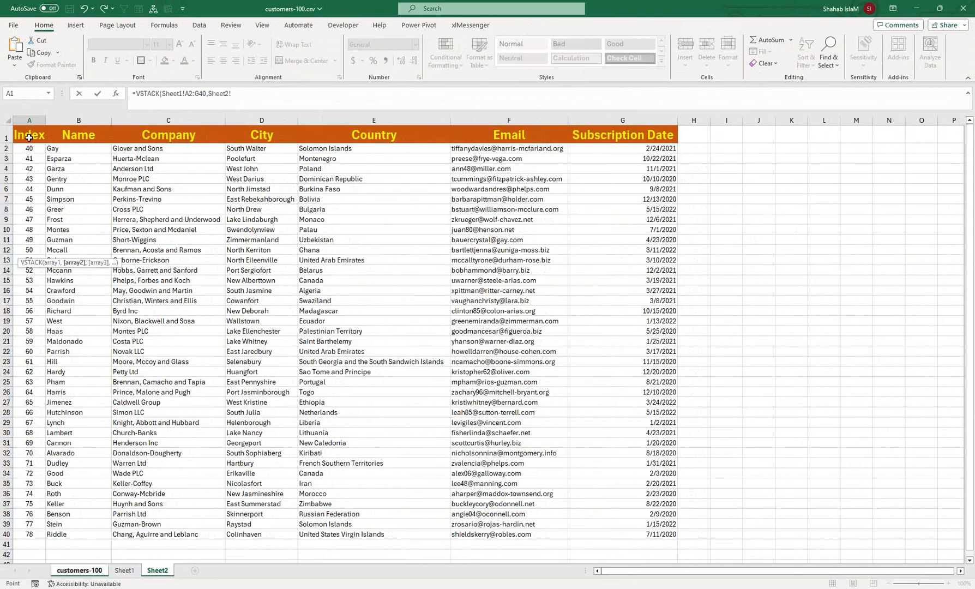
pyautogui.moveTo(30, 149); pyautogui.dragTo(619, 532)
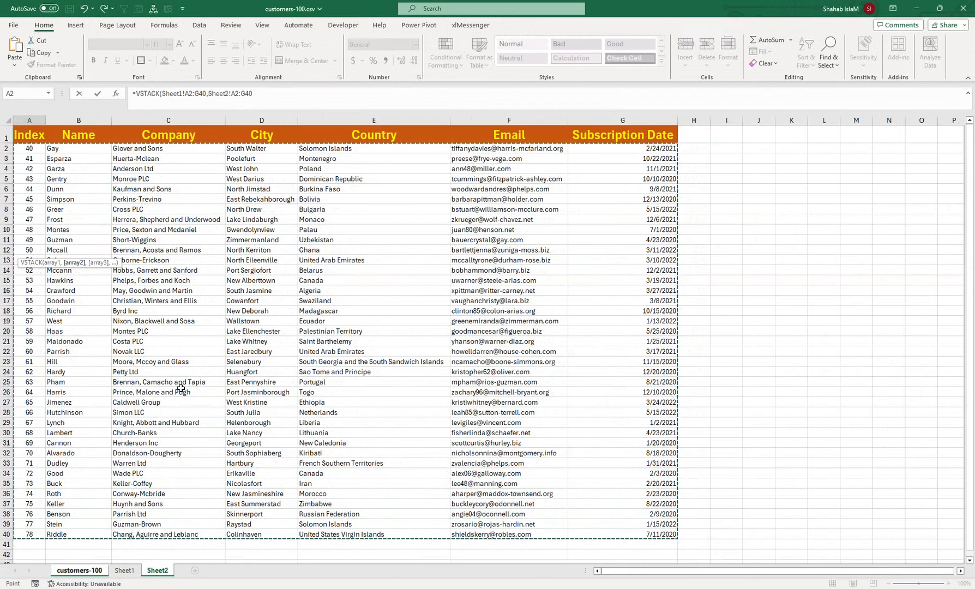
pyautogui.write(')')
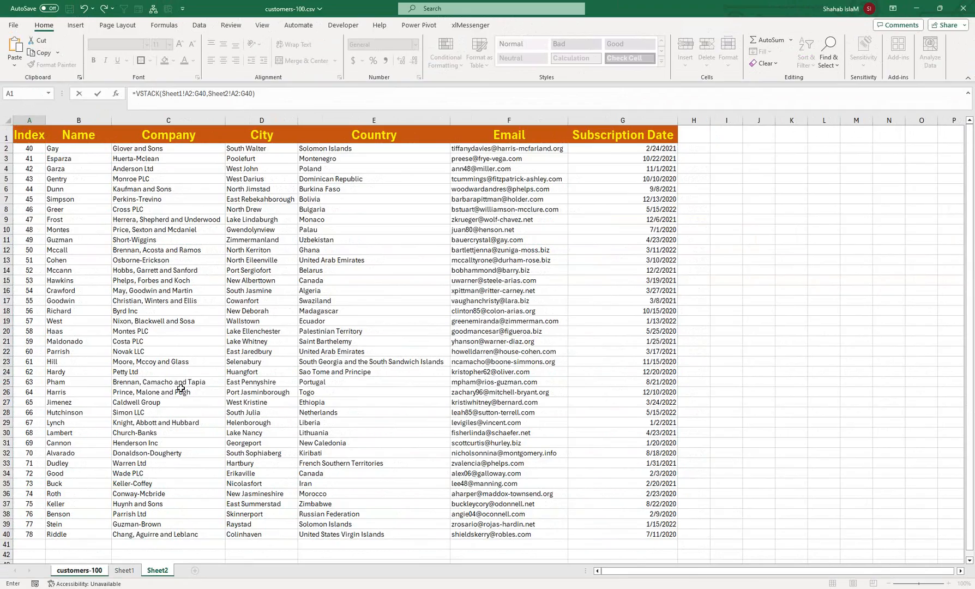
pyautogui.press('Return')
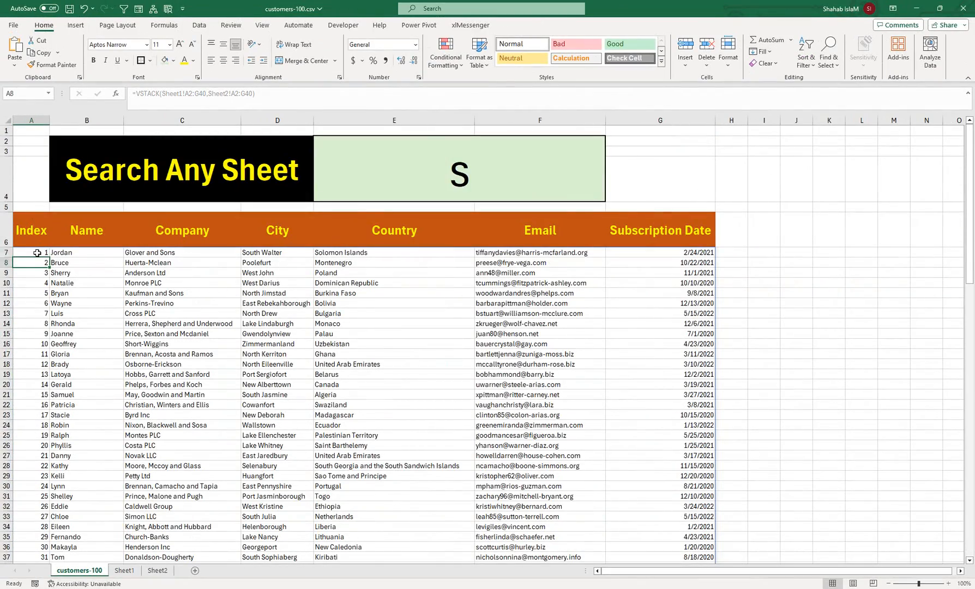
# Check the first and last rows of the stacked list in customers-100 against the last record on Sheet2.
pyautogui.click(37, 253)
pyautogui.hotkey('ctrl', 'Down')
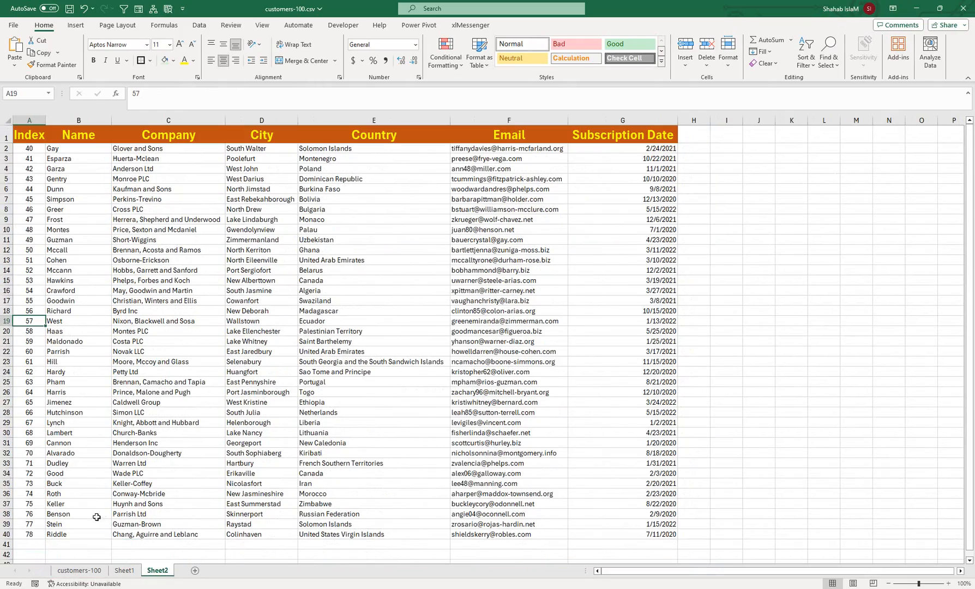
pyautogui.click(157, 570)
pyautogui.click(40, 533)
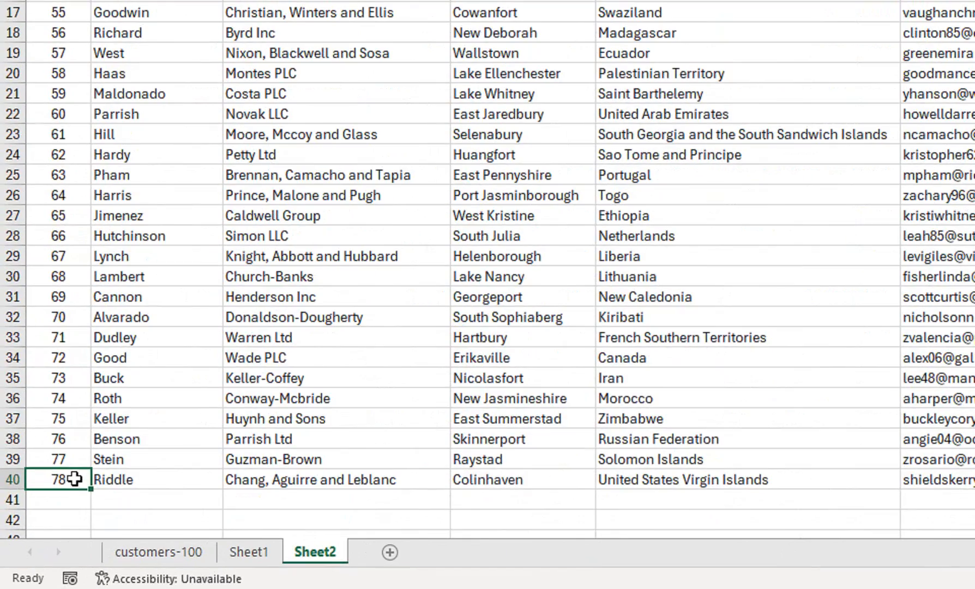
pyautogui.click(125, 551)
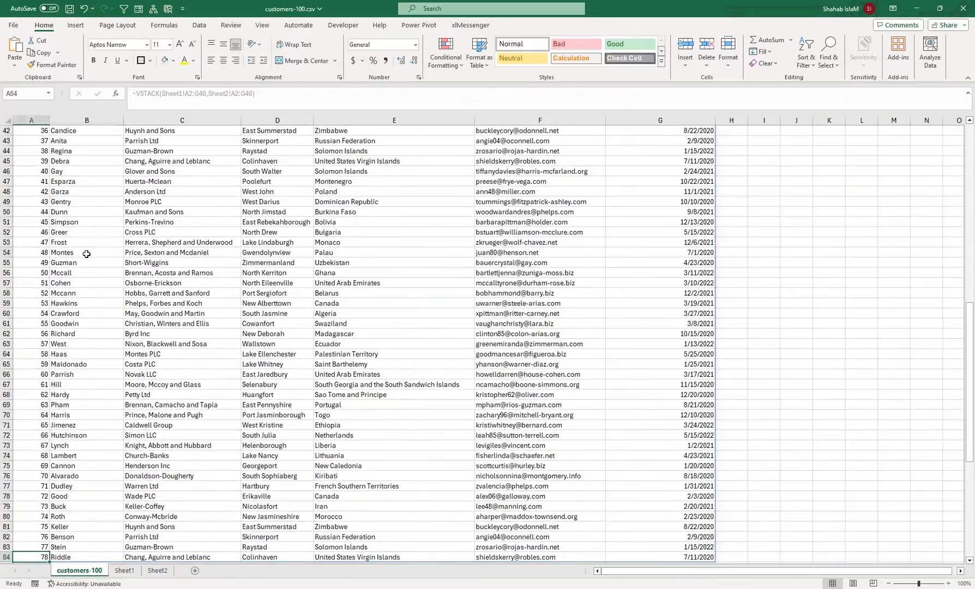
pyautogui.moveTo(86, 254); pyautogui.dragTo(66, 133)
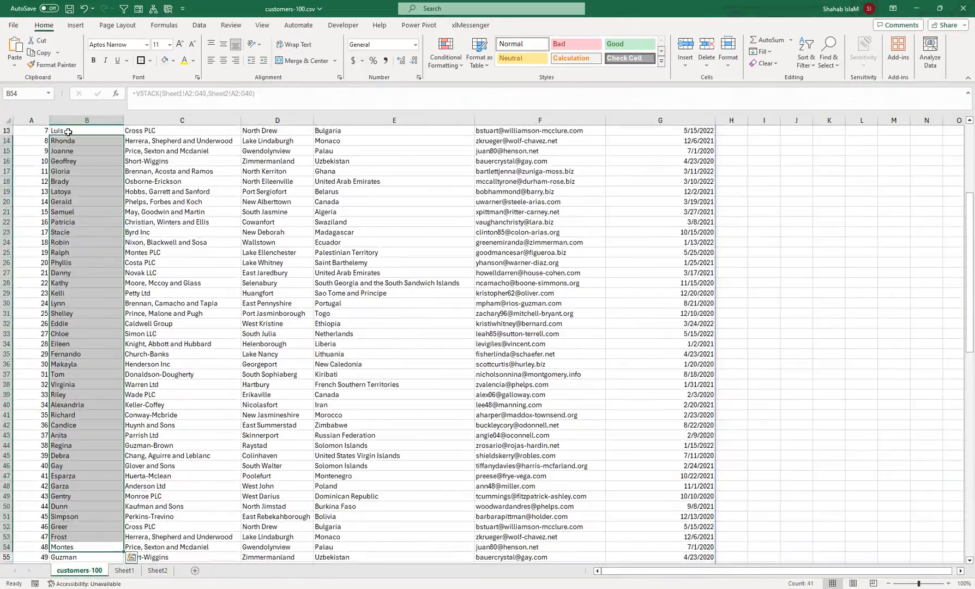
pyautogui.moveTo(82, 192); pyautogui.dragTo(82, 155)
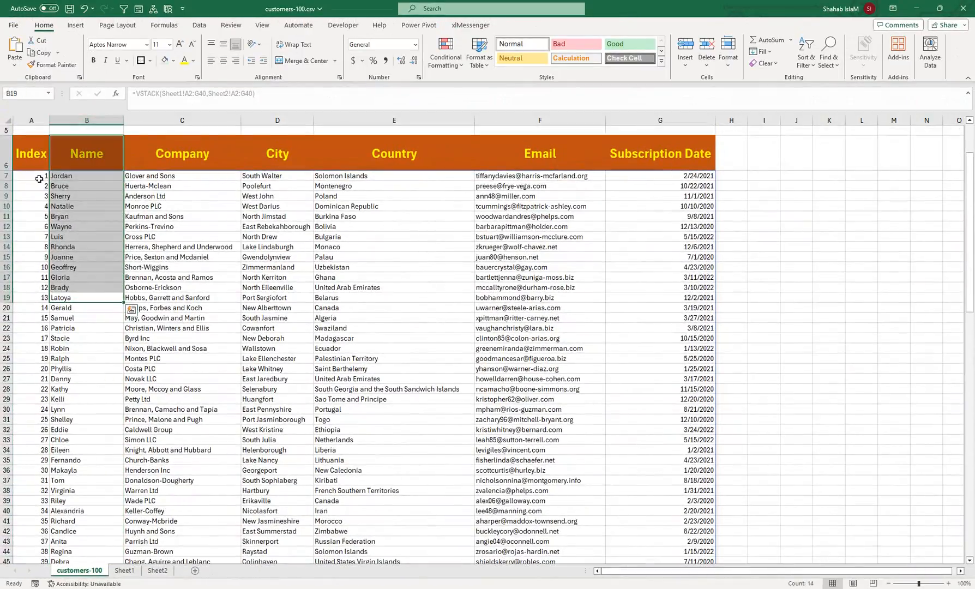
pyautogui.click(40, 179)
pyautogui.moveTo(175, 216); pyautogui.dragTo(171, 166)
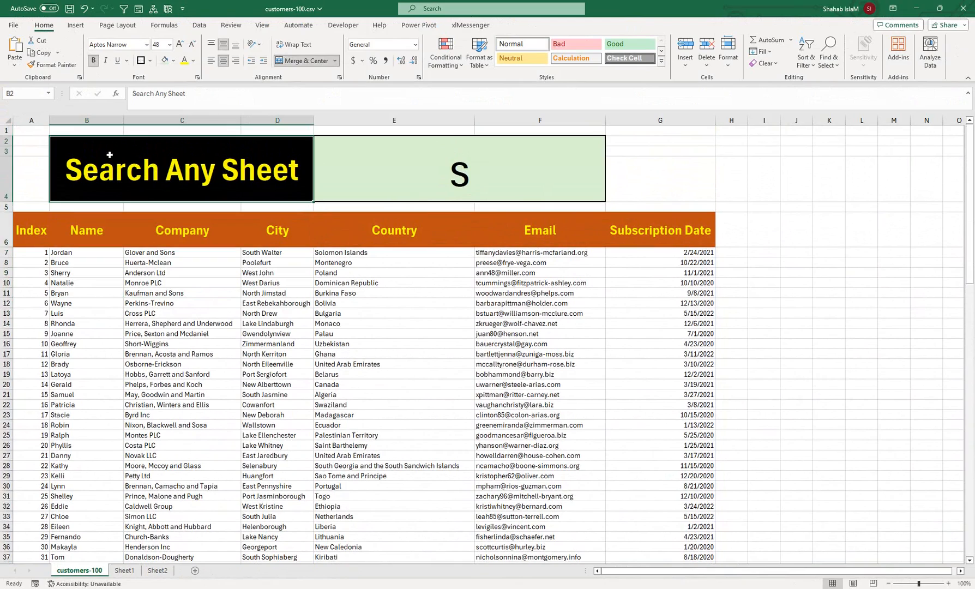
pyautogui.click(484, 182)
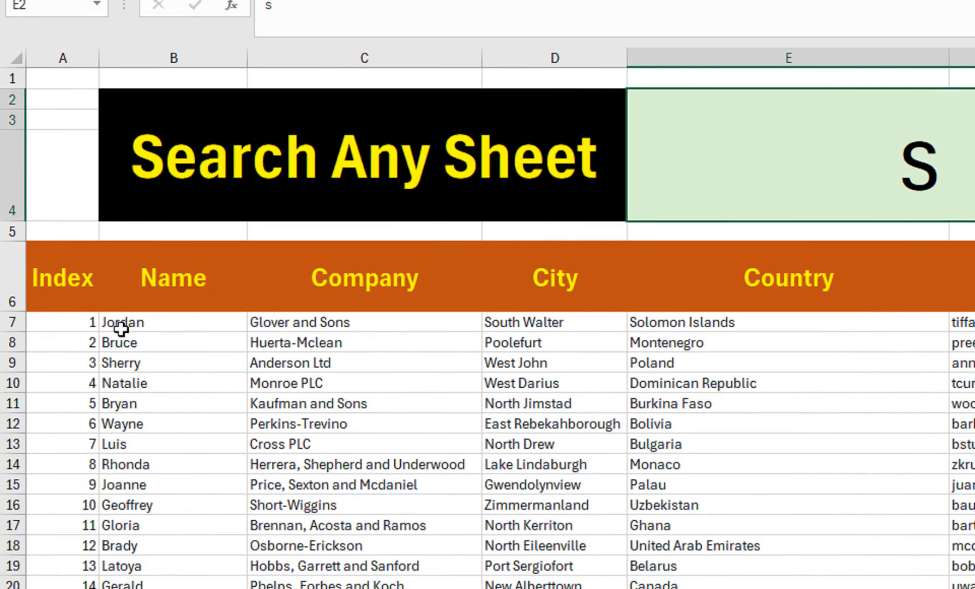
# Wrap the VSTACK formula in A7 in a FILTER function, using the stacked ranges as its array argument.
pyautogui.click(74, 322)
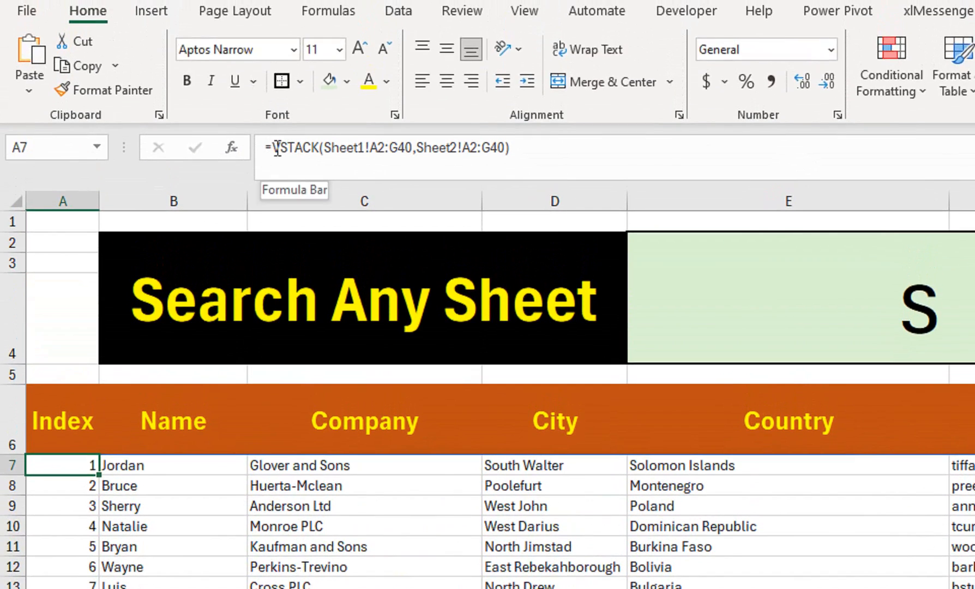
pyautogui.click(276, 148)
pyautogui.write('fil')
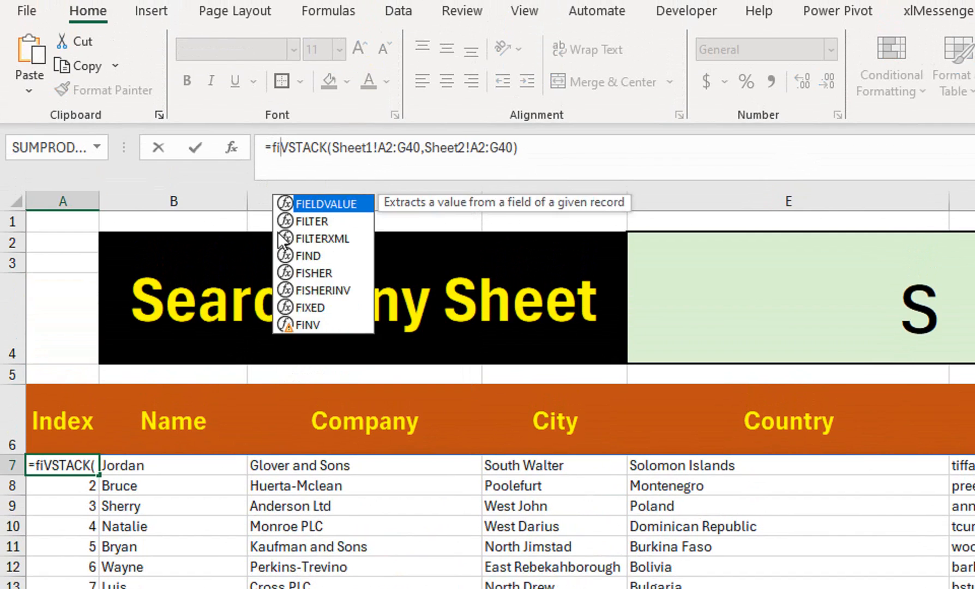
pyautogui.press('Tab')
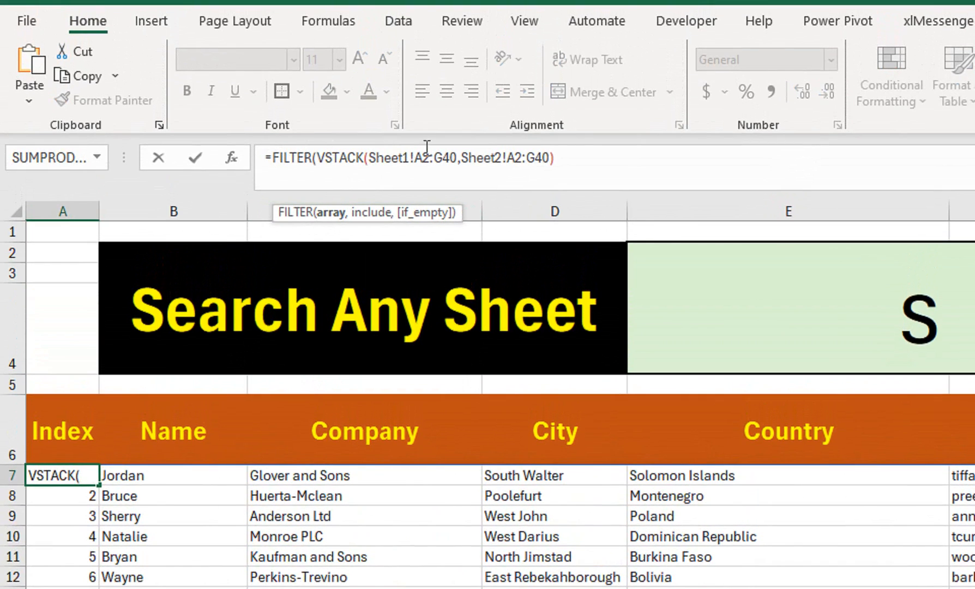
pyautogui.click(597, 150)
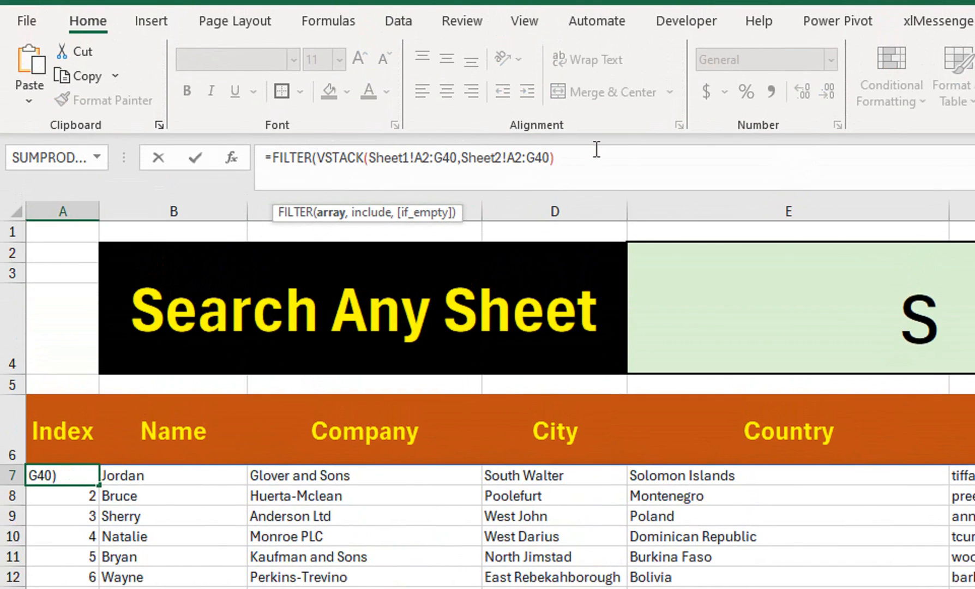
pyautogui.write(',')
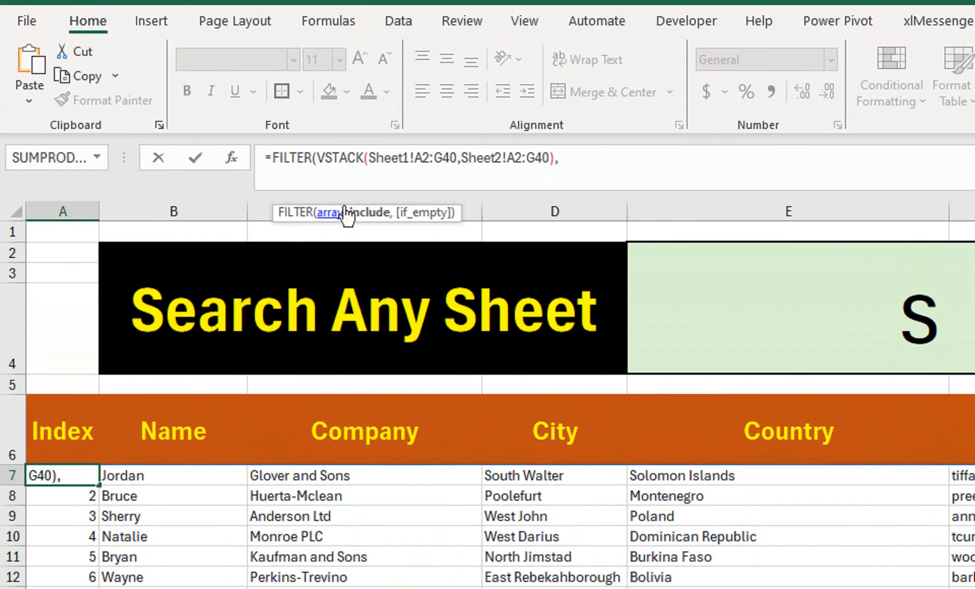
# Add ISNUMBER(SEARCH(E2, as the FILTER's include condition, using the search cell as the text to find.
pyautogui.write('i')
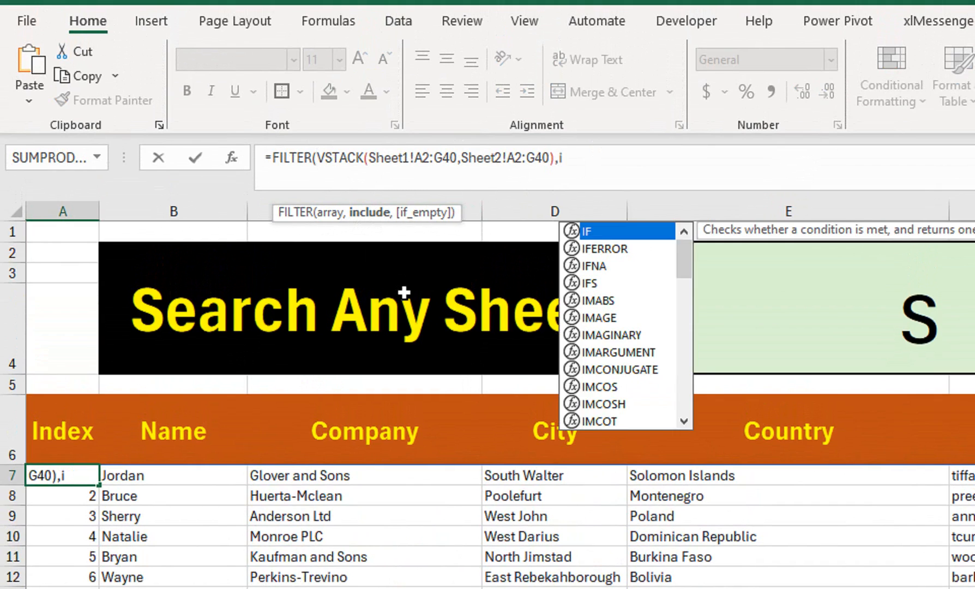
pyautogui.write('snum')
pyautogui.press('Tab')
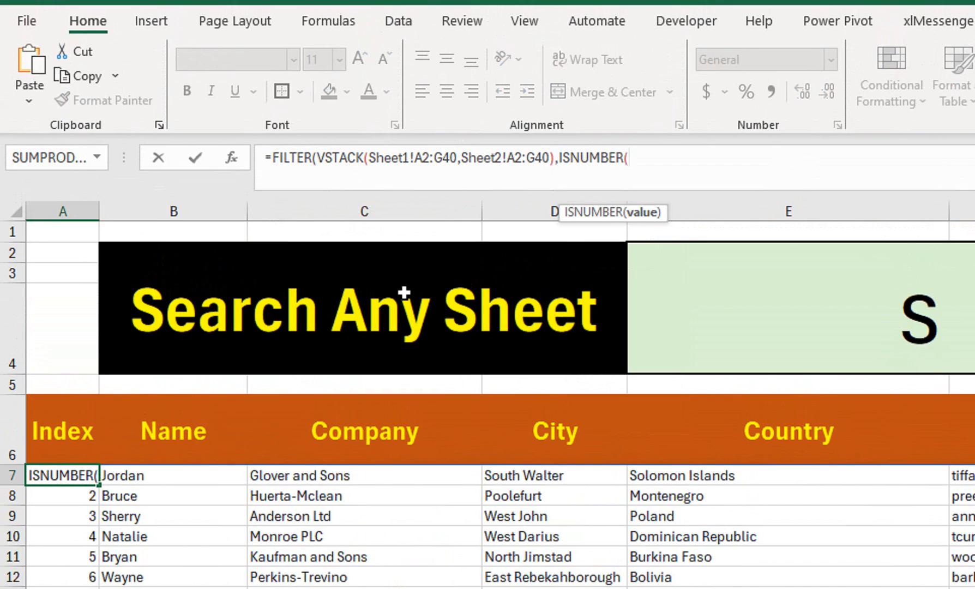
pyautogui.write('sea')
pyautogui.press('Tab')
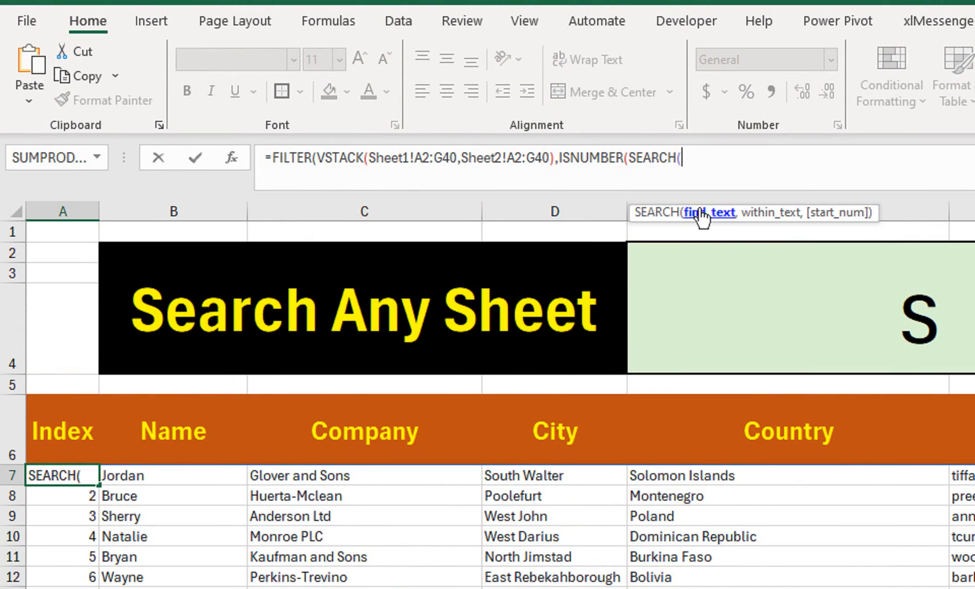
pyautogui.click(825, 318)
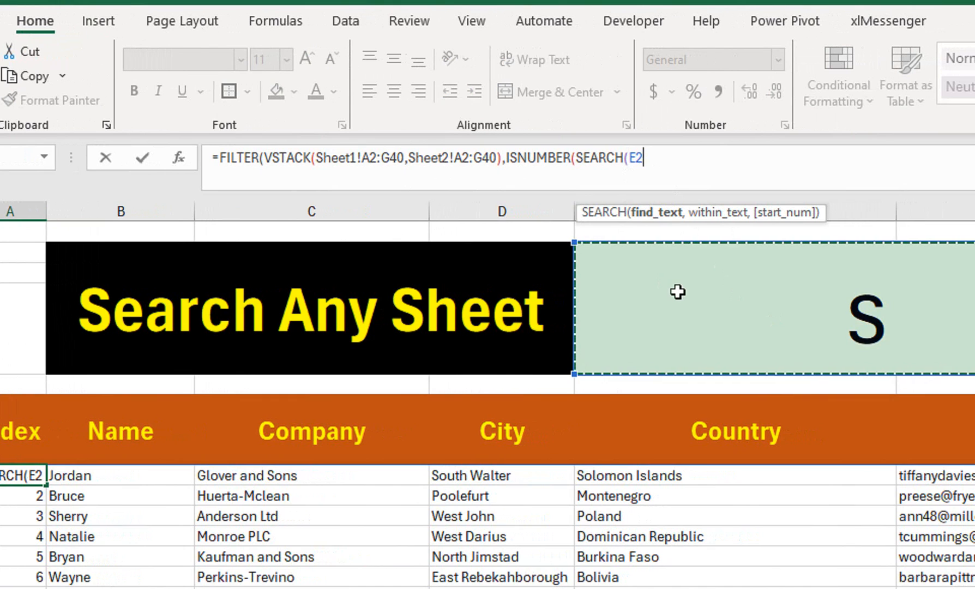
pyautogui.write(',')
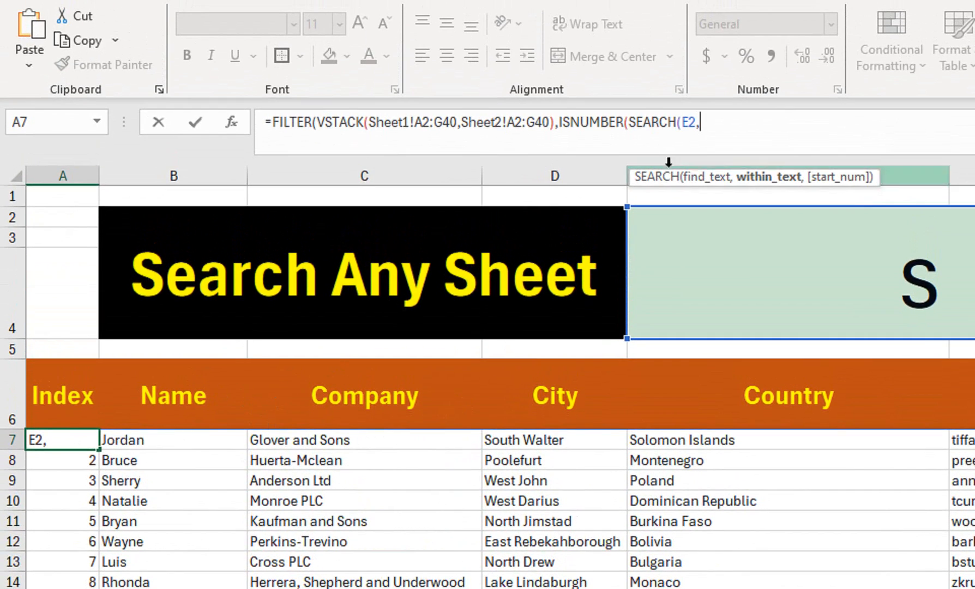
# Use VSTACK(Sheet1!B2:B40,Sheet2!B2:B40) as the SEARCH function's within_text argument to cover the names on both sheets.
pyautogui.write('vs')
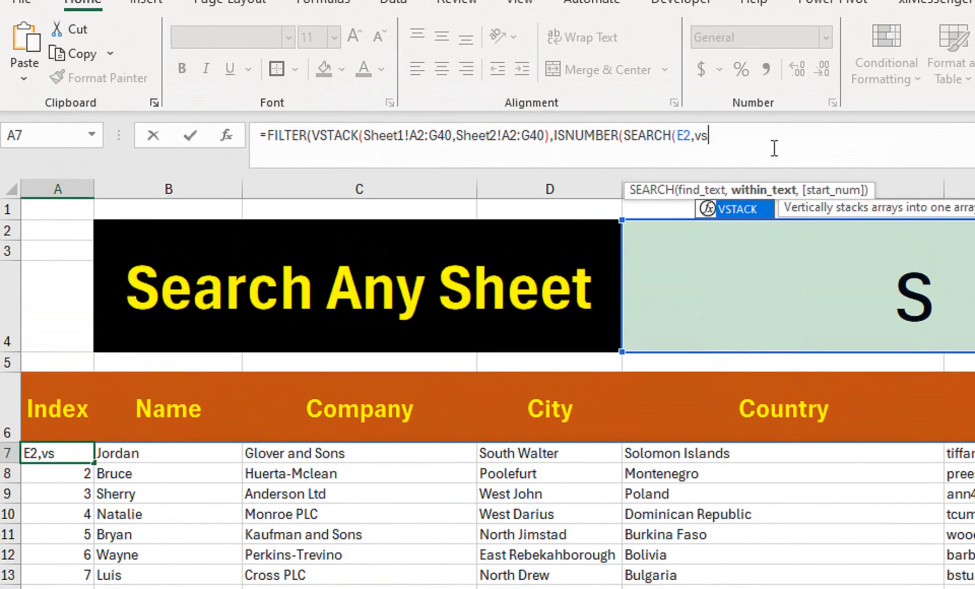
pyautogui.press('Tab')
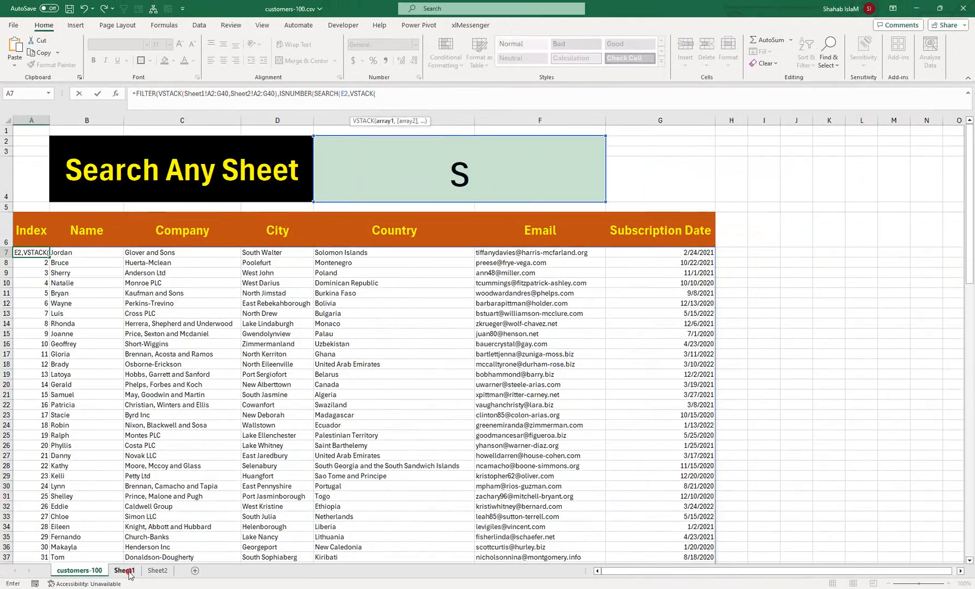
pyautogui.click(124, 570)
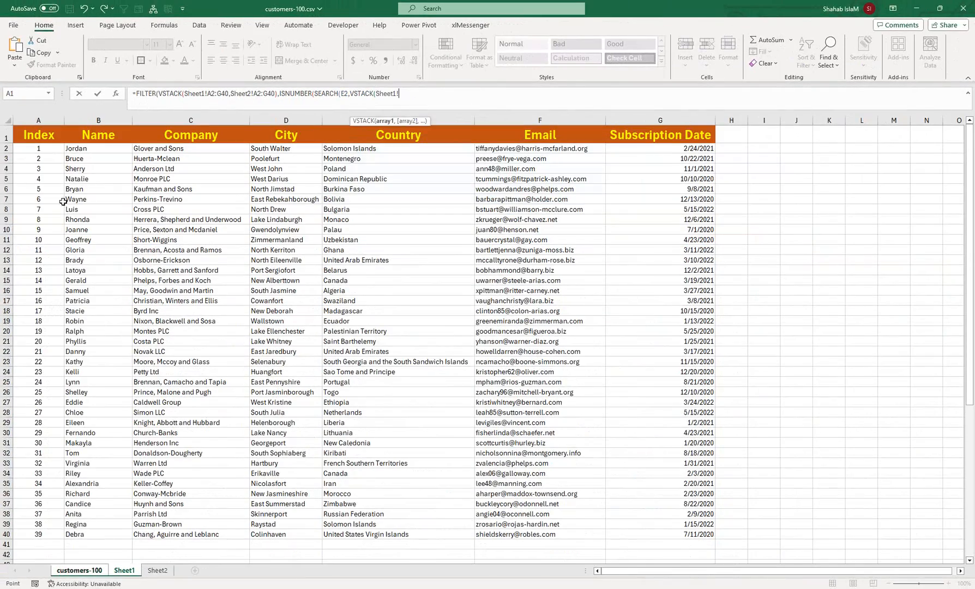
pyautogui.moveTo(79, 152); pyautogui.dragTo(82, 536)
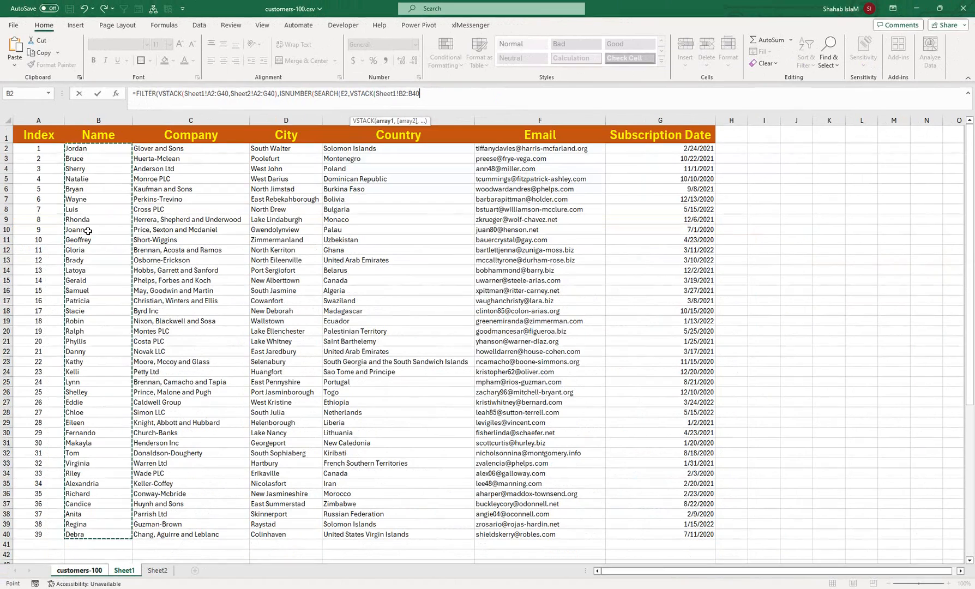
pyautogui.write(',')
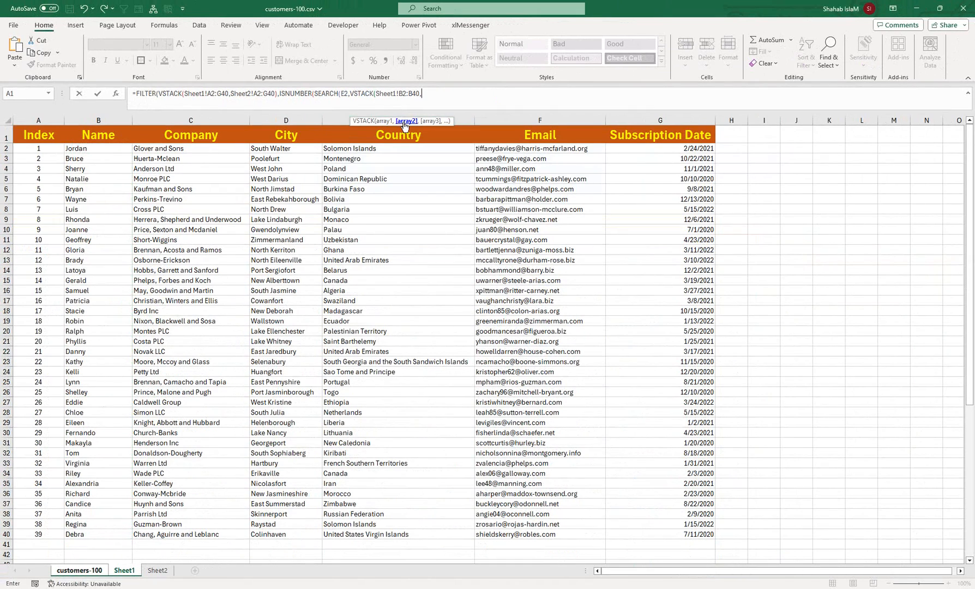
pyautogui.click(167, 570)
pyautogui.moveTo(64, 149); pyautogui.dragTo(66, 538)
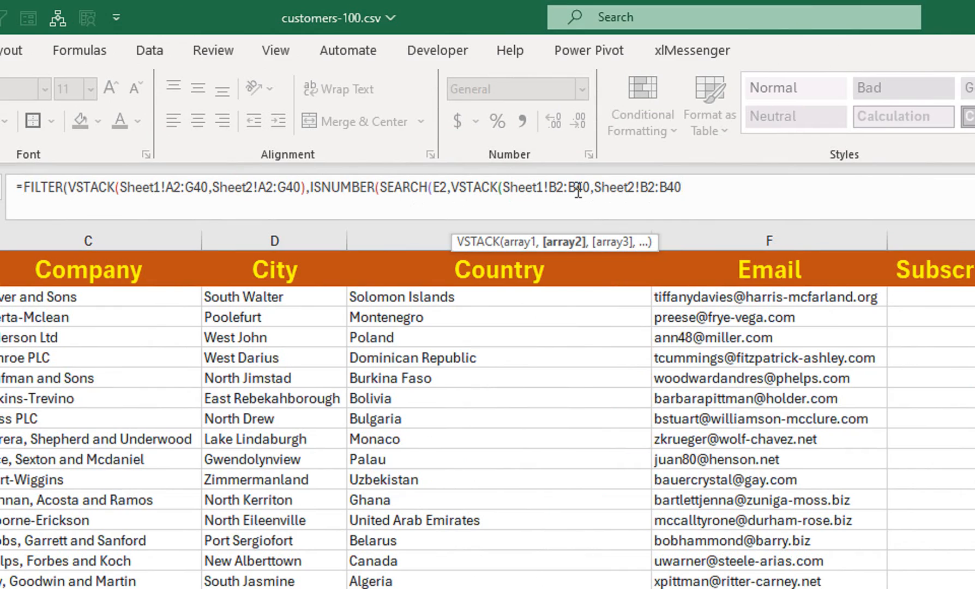
pyautogui.write(')')
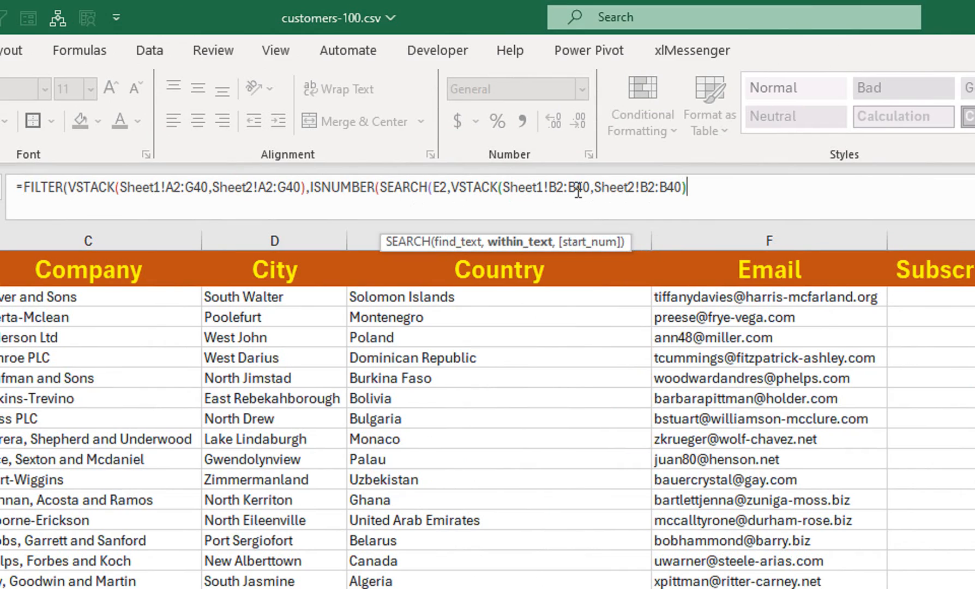
# Close the SEARCH and ISNUMBER functions, set FILTER's if_empty argument to "Not Found", and enter the completed formula in A7.
pyautogui.write(')')
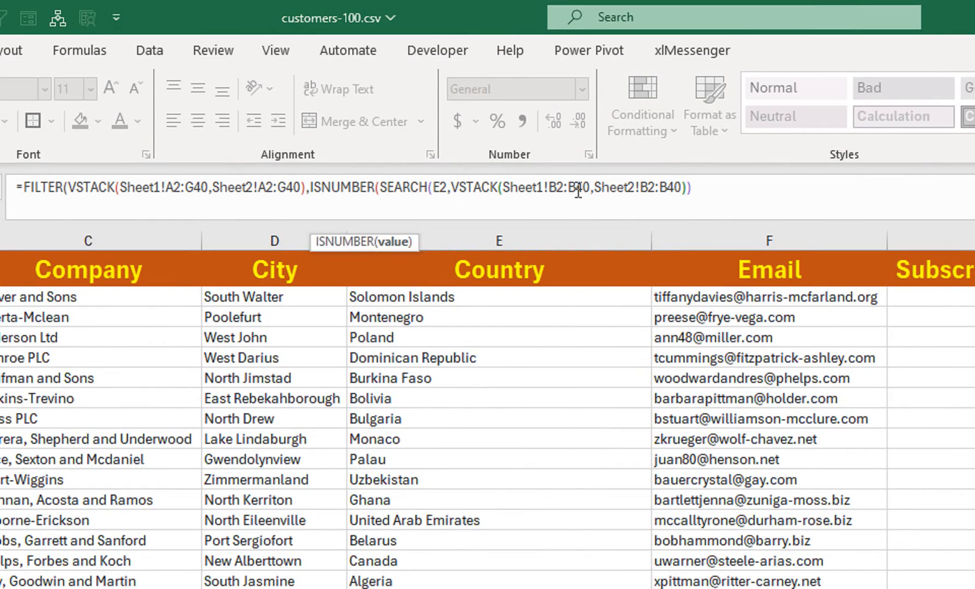
pyautogui.write('),')
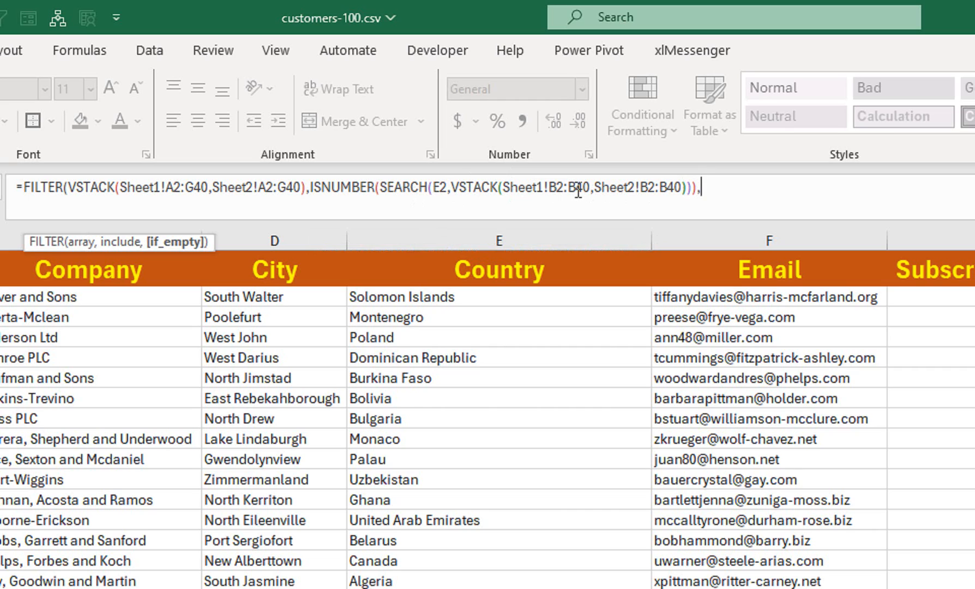
pyautogui.write('"Not Found")')
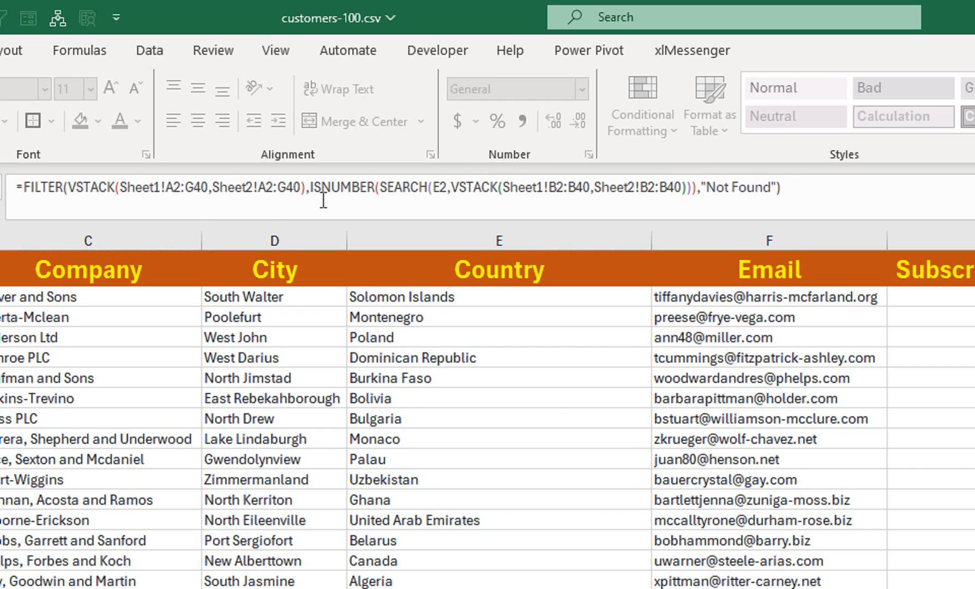
pyautogui.press('Return')
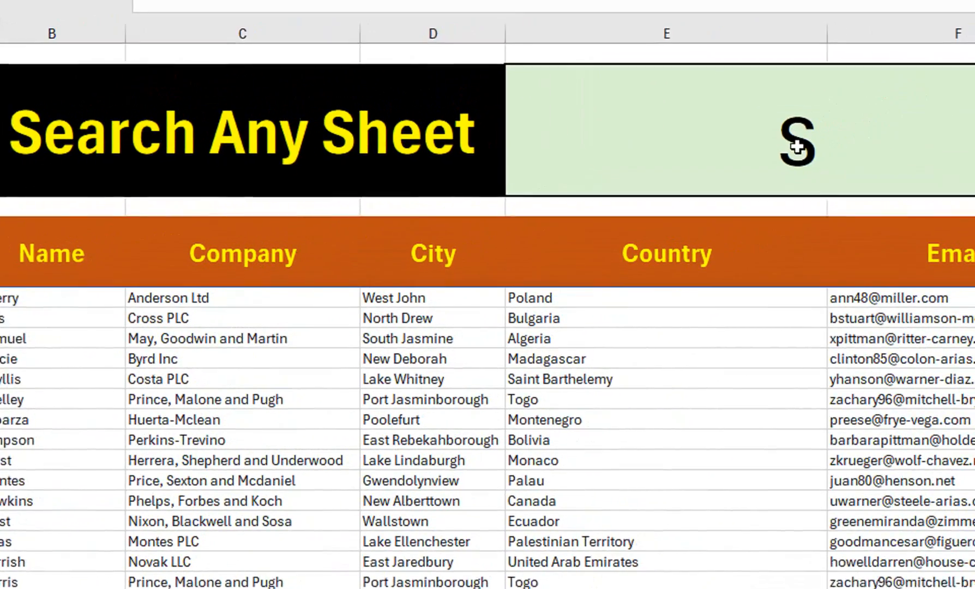
# Clear the search cell and compare the end of the unfiltered customers-100 list with the last record on Sheet2.
pyautogui.click(919, 11)
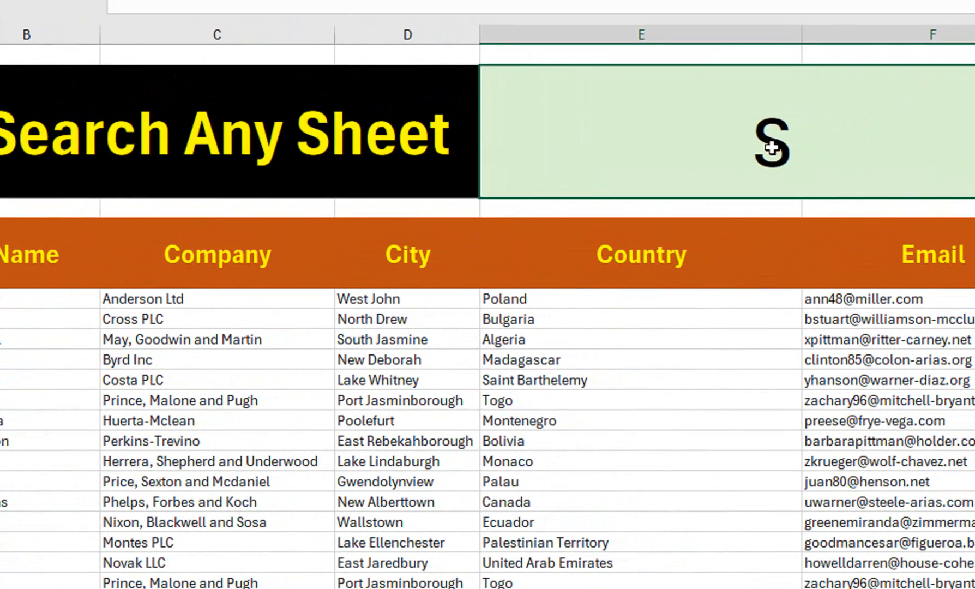
pyautogui.press('Delete')
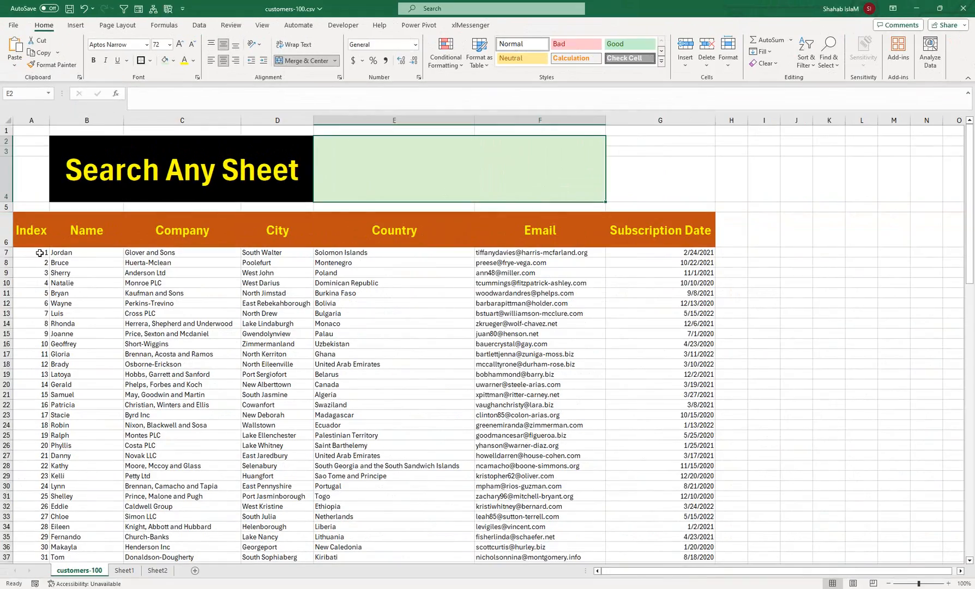
pyautogui.click(40, 252)
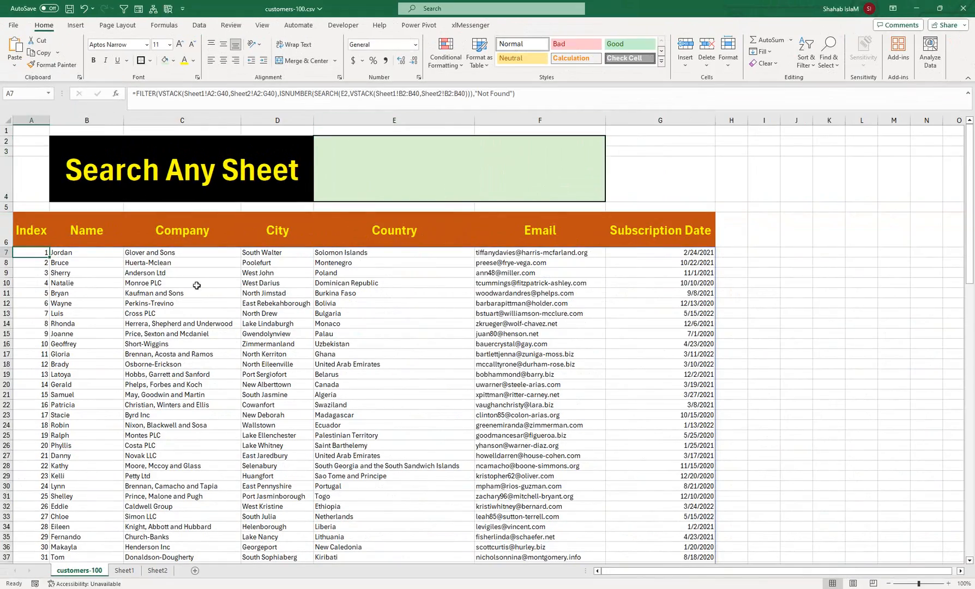
pyautogui.moveTo(969, 169); pyautogui.dragTo(969, 392)
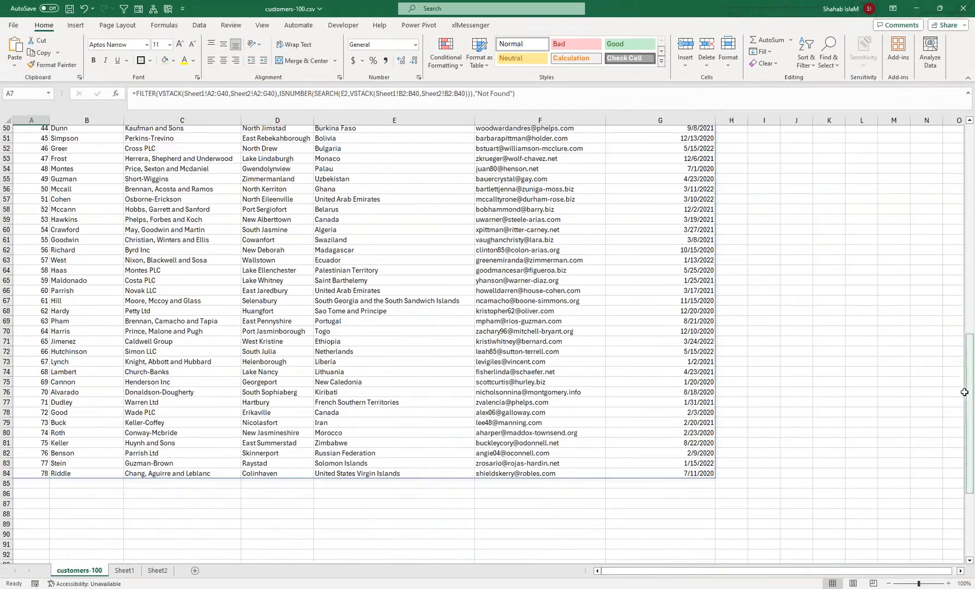
pyautogui.click(157, 570)
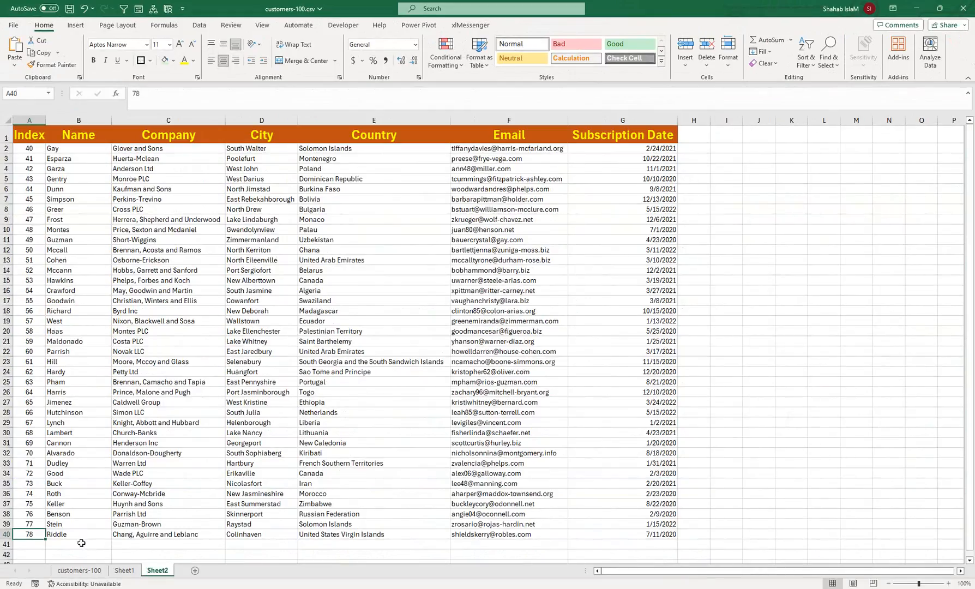
pyautogui.click(114, 543)
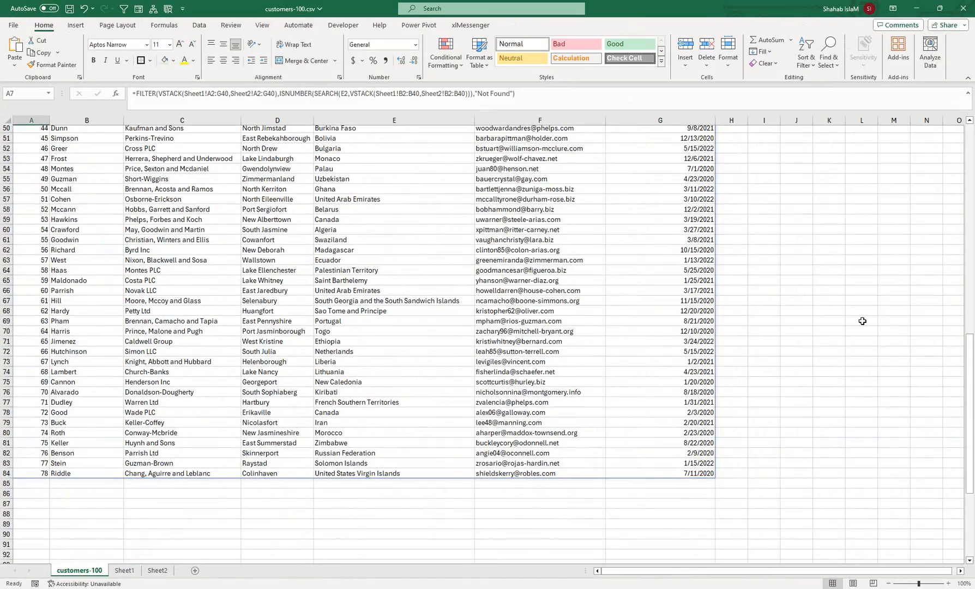
# Test the search by entering Z in the search cell on customers-100.
pyautogui.moveTo(969, 376); pyautogui.dragTo(970, 295)
pyautogui.click(454, 164)
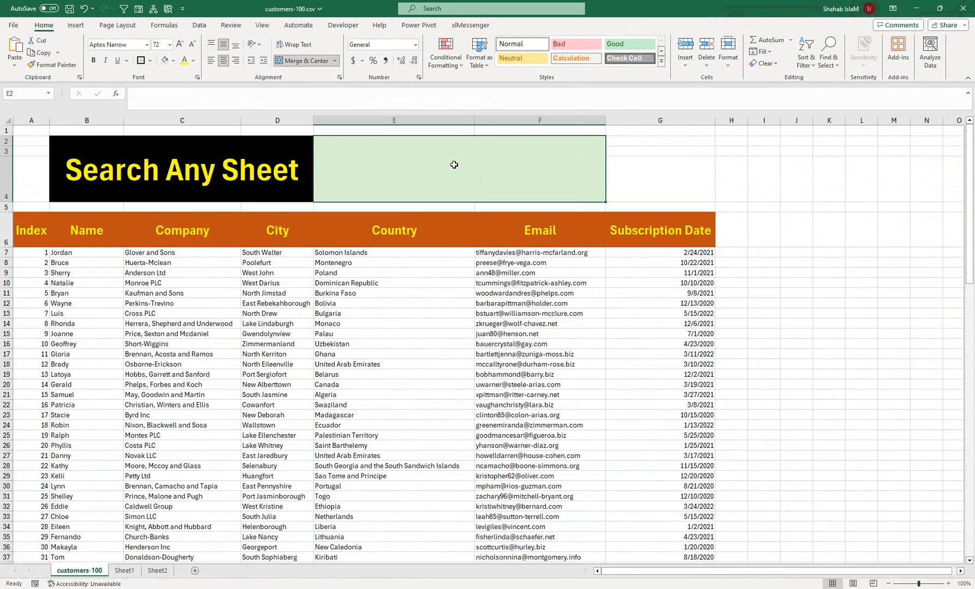
pyautogui.write('Z')
pyautogui.click(430, 270)
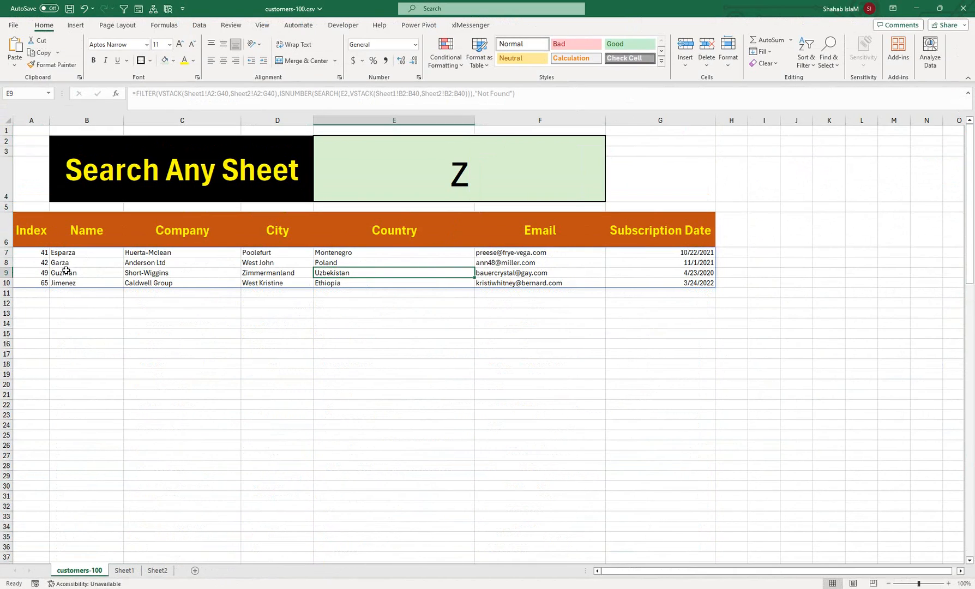
# Extend the search text to ZZ to test the no-match case, and clear the search cell.
pyautogui.doubleClick(521, 183)
pyautogui.write('Z')
pyautogui.click(380, 307)
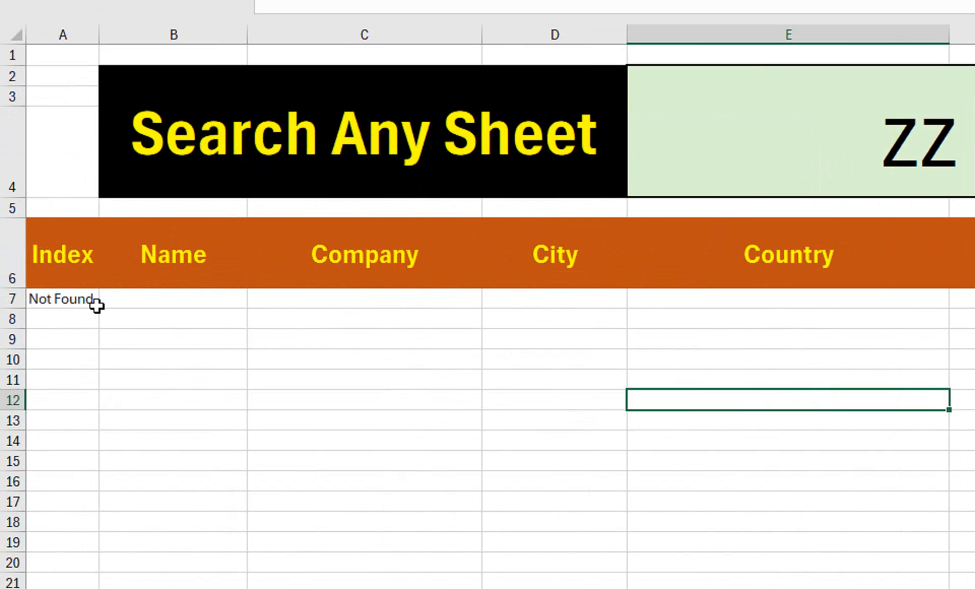
pyautogui.click(963, 179)
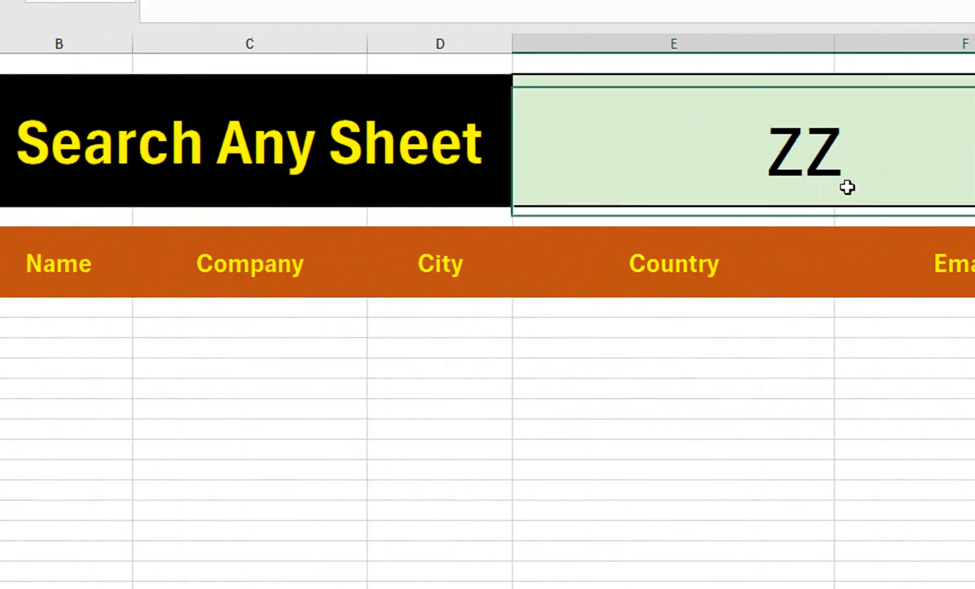
pyautogui.press('Delete')
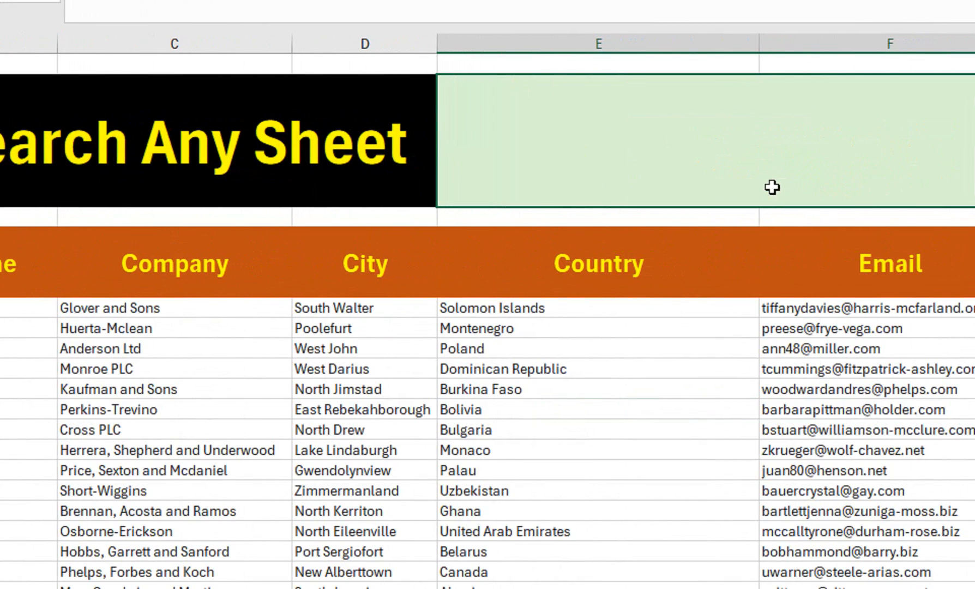